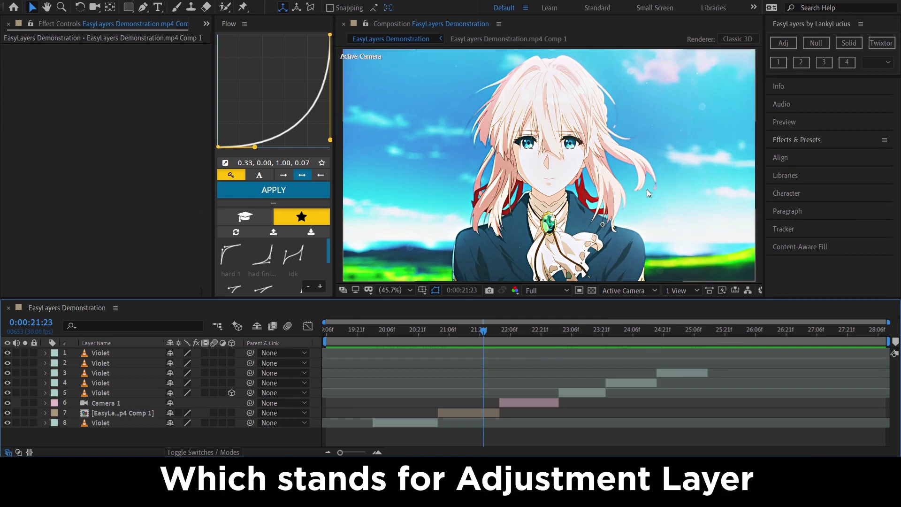
# Try an adjustment layer above the precomp, then one spanning Violet layers 3–8, undoing both
pyautogui.click(486, 416)
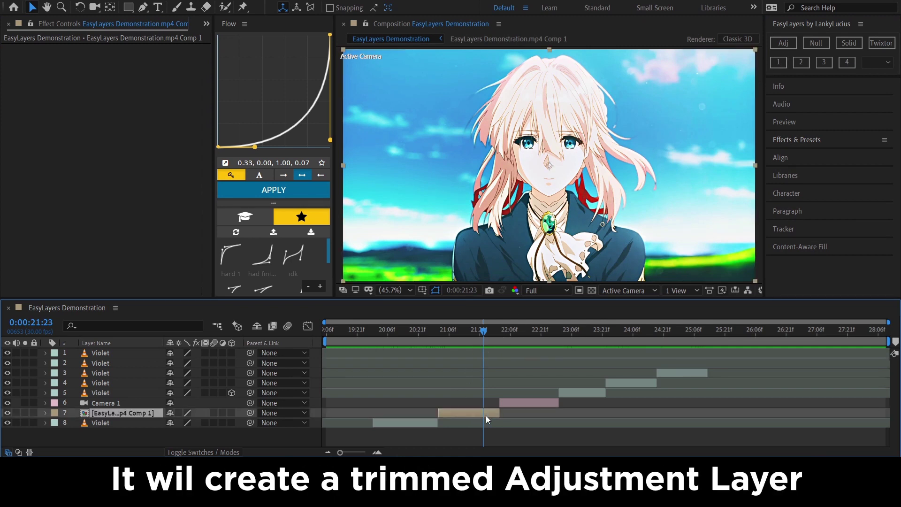
pyautogui.click(791, 45)
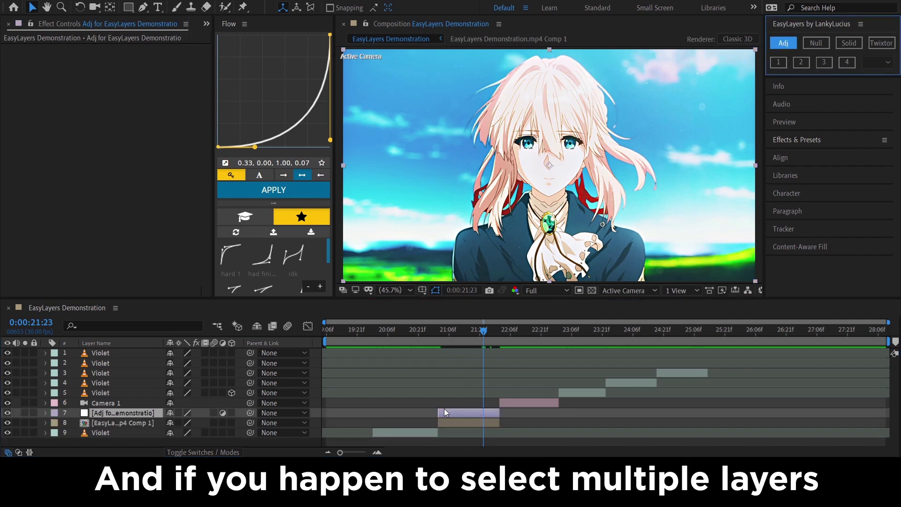
pyautogui.hotkey('ctrl', 'z')
pyautogui.click(423, 422)
pyautogui.keyDown('shift'); pyautogui.click(672, 374); pyautogui.keyUp('shift')
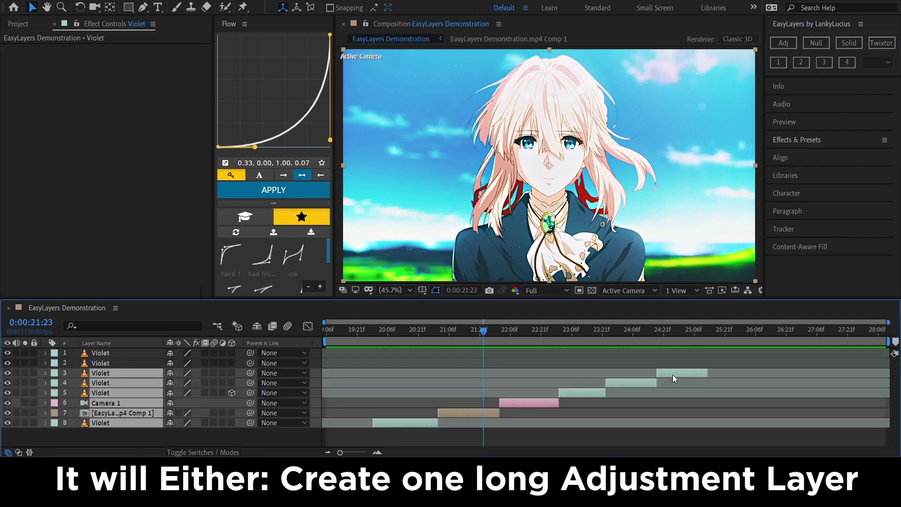
pyautogui.click(790, 44)
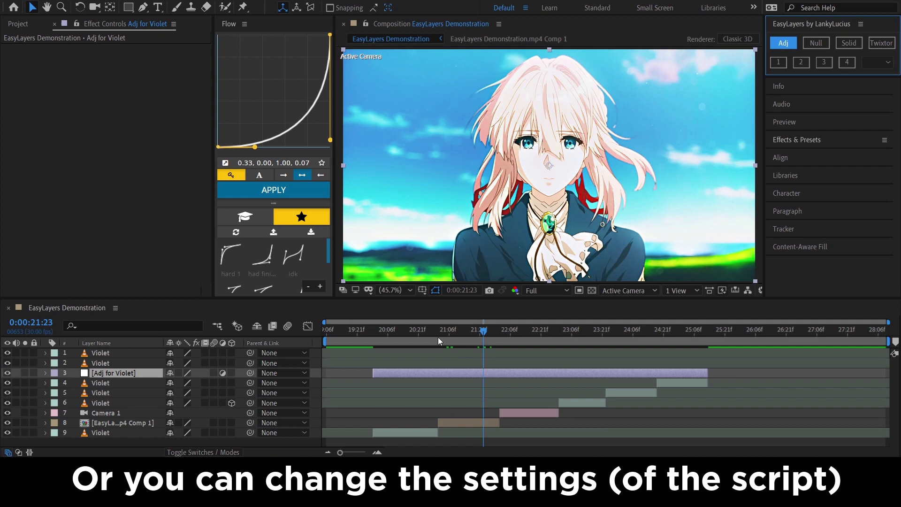
pyautogui.moveTo(446, 337); pyautogui.dragTo(426, 340)
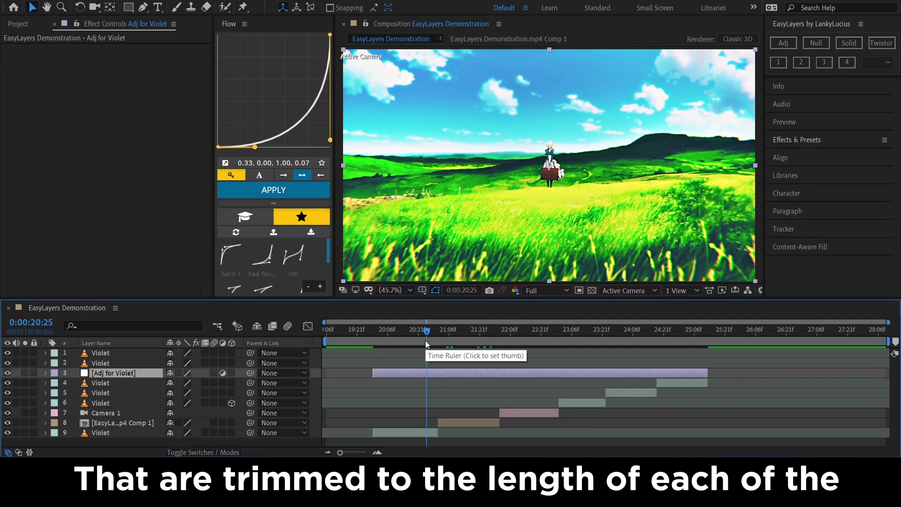
pyautogui.hotkey('ctrl', 'z')
# With the precomp selected at 0:00:21:23, add keyframed Null 5 as its parent
pyautogui.click(480, 333)
pyautogui.moveTo(480, 334); pyautogui.dragTo(484, 333)
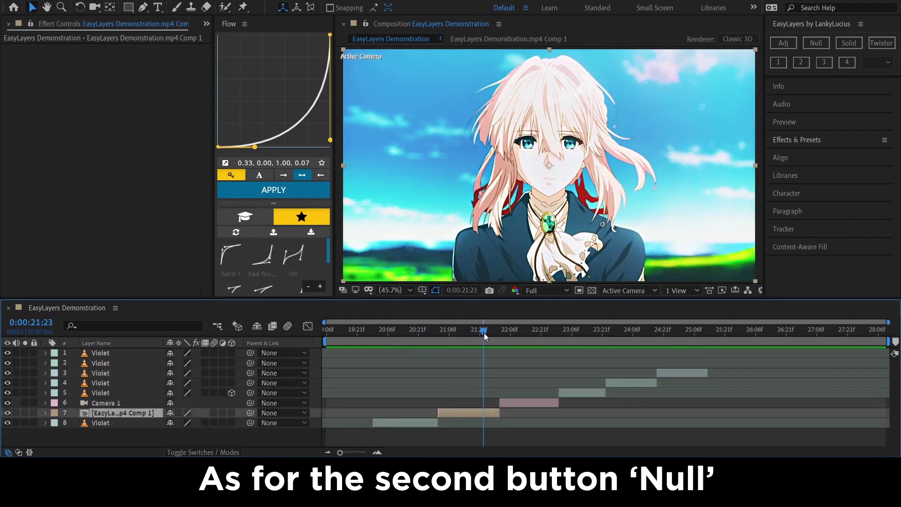
pyautogui.click(816, 42)
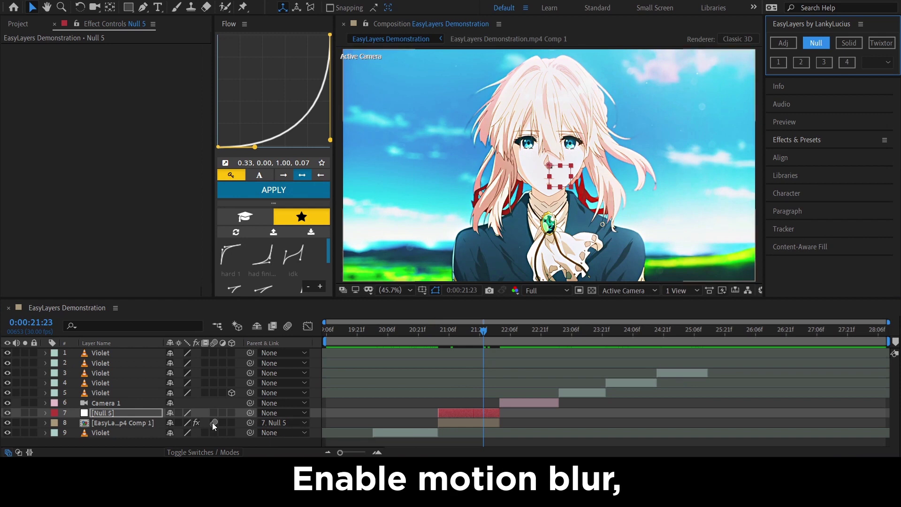
# Inspect the precomp's Motion Tile effect and Null 5's position, scale and rotation keyframes
pyautogui.click(133, 418)
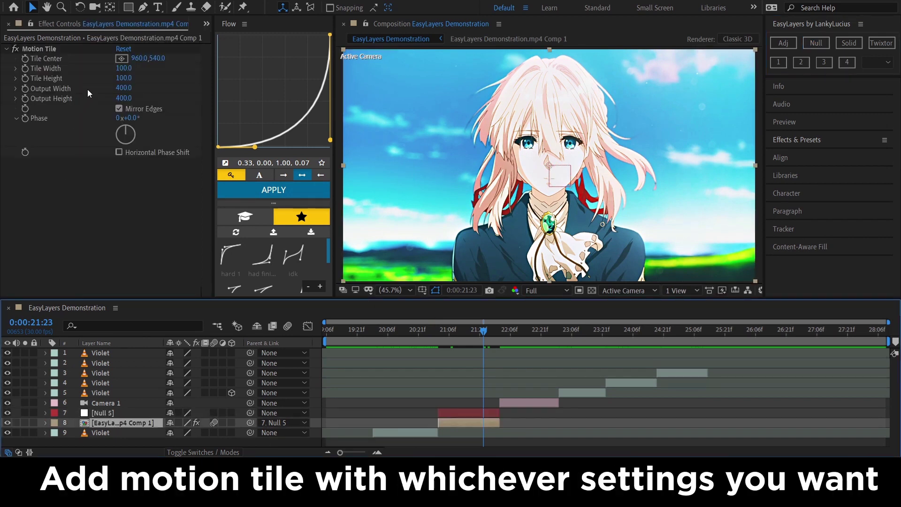
pyautogui.click(490, 412)
pyautogui.press('u')
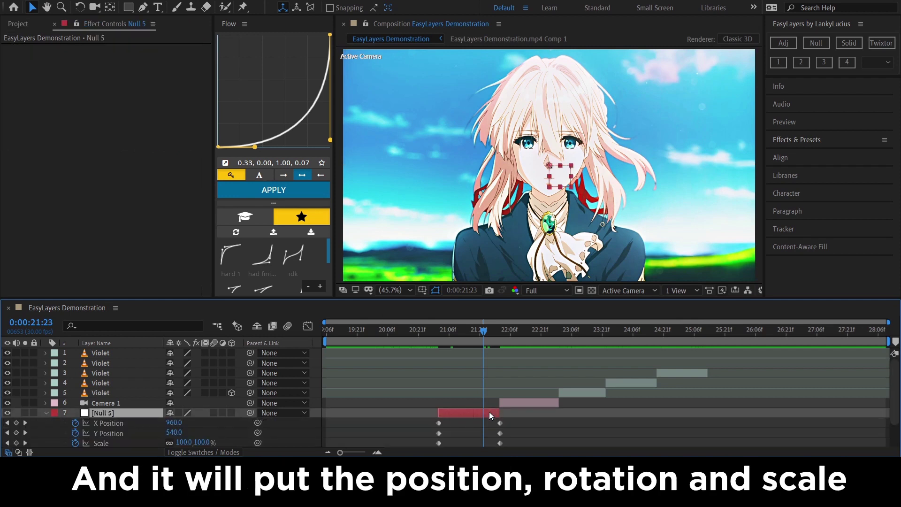
pyautogui.scroll(-3, 489, 412)
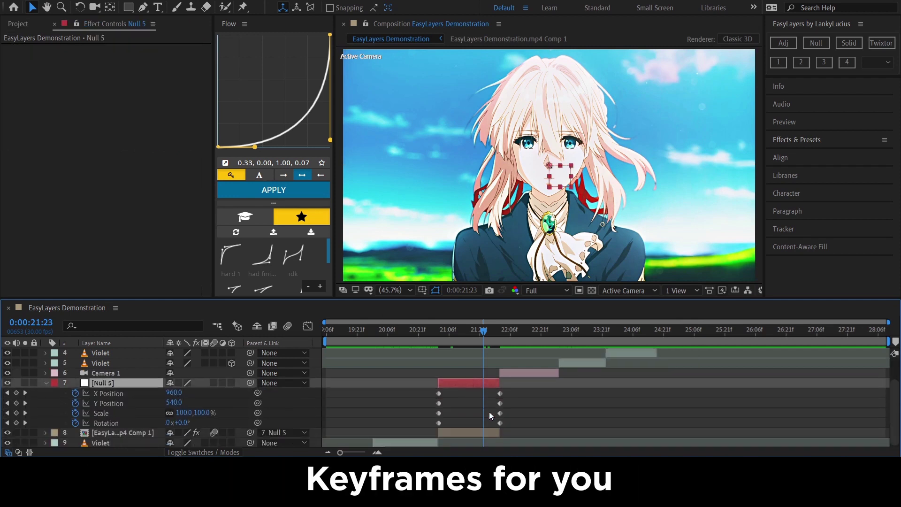
pyautogui.press('u')
pyautogui.click(695, 206)
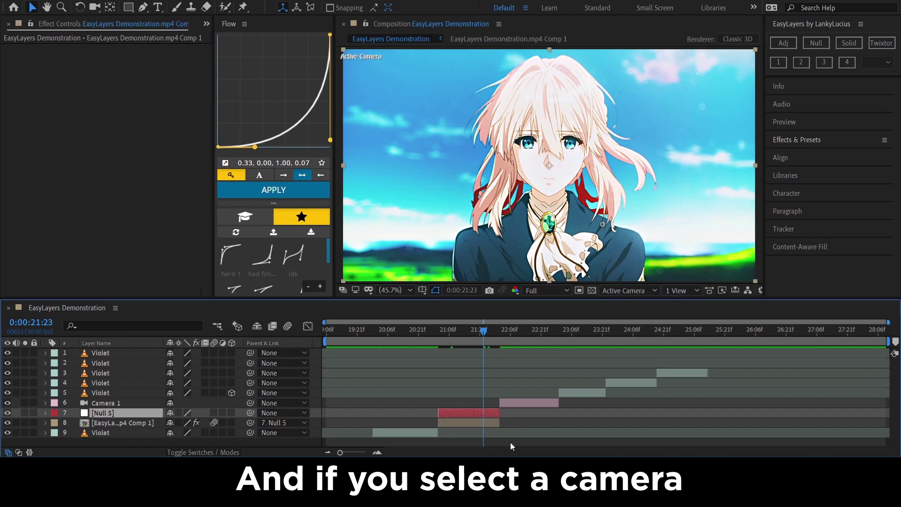
# Delete Null 5, then add a 3D null controlling Camera 1, check its keyframes, and delete it
pyautogui.press('Delete')
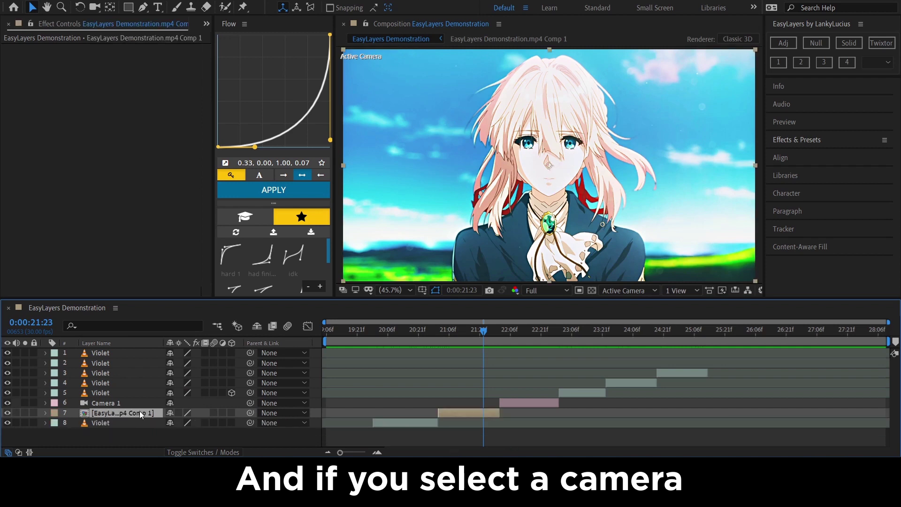
pyautogui.click(557, 400)
pyautogui.click(811, 42)
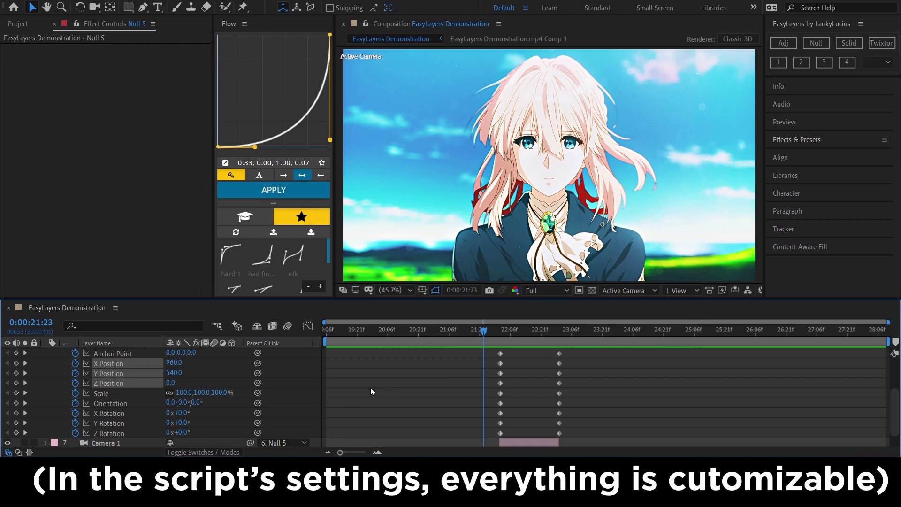
pyautogui.press('u')
pyautogui.press('Delete')
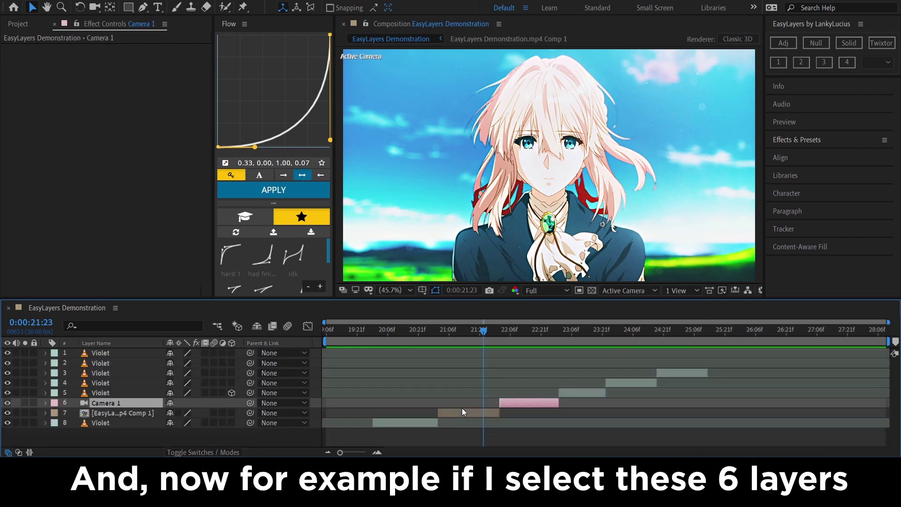
pyautogui.click(426, 421)
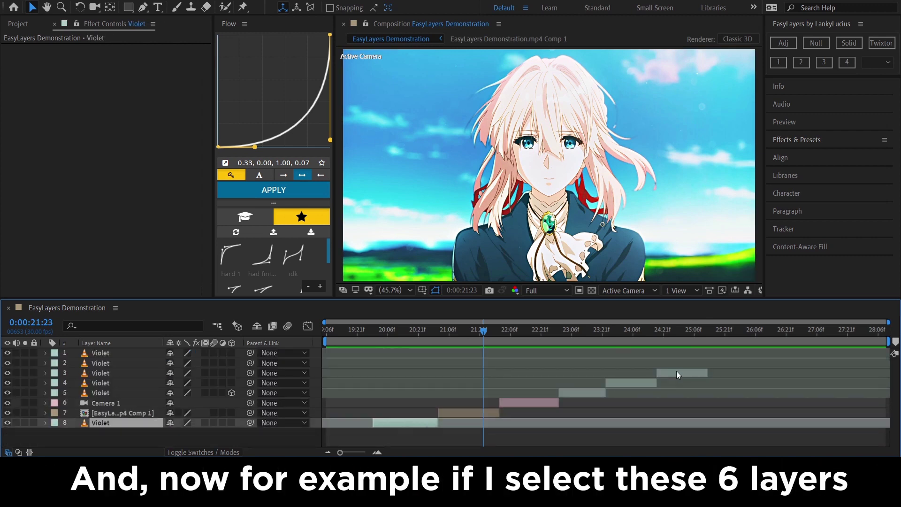
pyautogui.keyDown('shift'); pyautogui.click(677, 371); pyautogui.keyUp('shift')
pyautogui.click(815, 43)
pyautogui.click(815, 42)
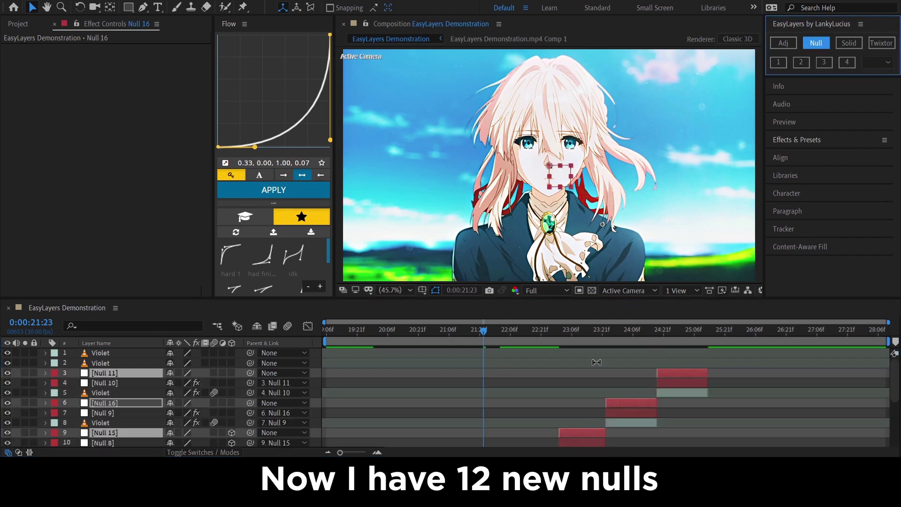
pyautogui.scroll(-5, 597, 363)
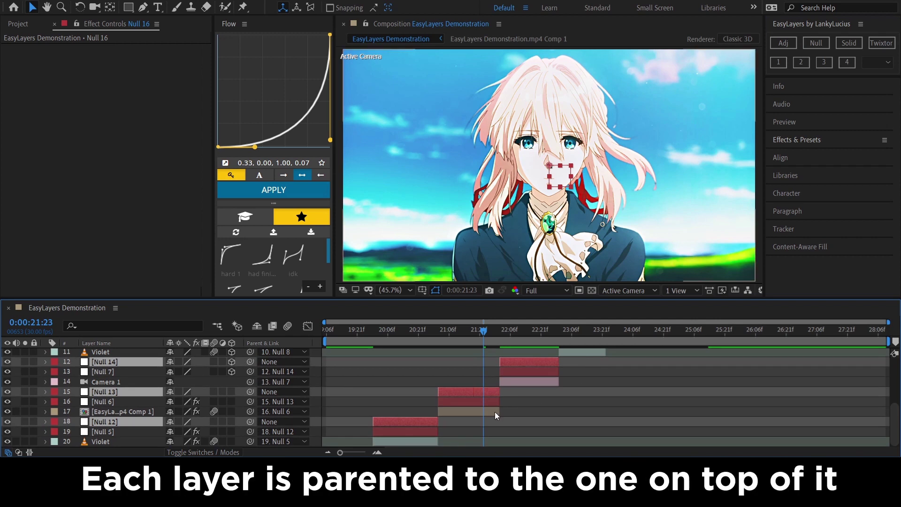
pyautogui.click(494, 413)
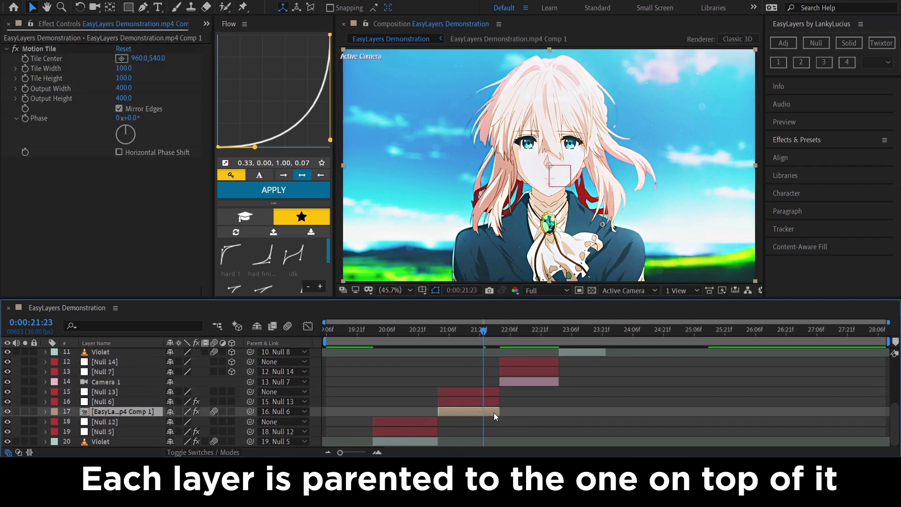
pyautogui.click(463, 402)
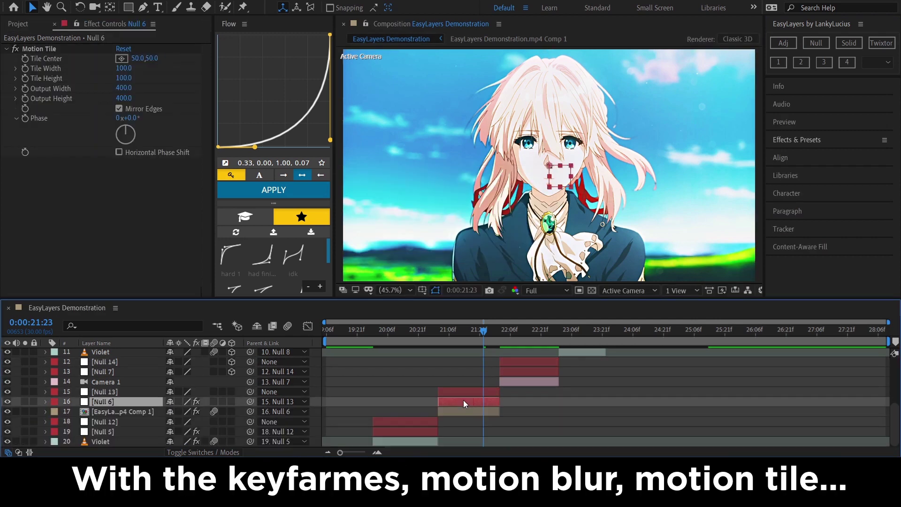
pyautogui.click(492, 413)
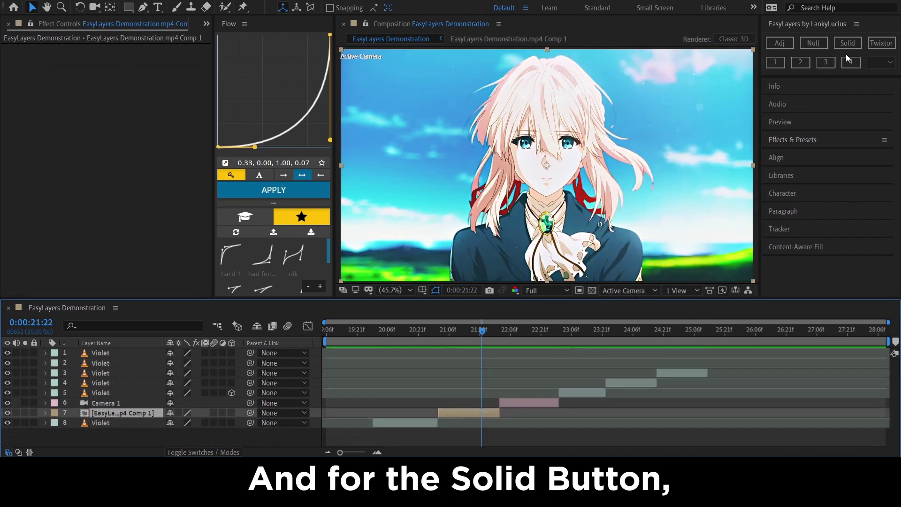
pyautogui.click(846, 41)
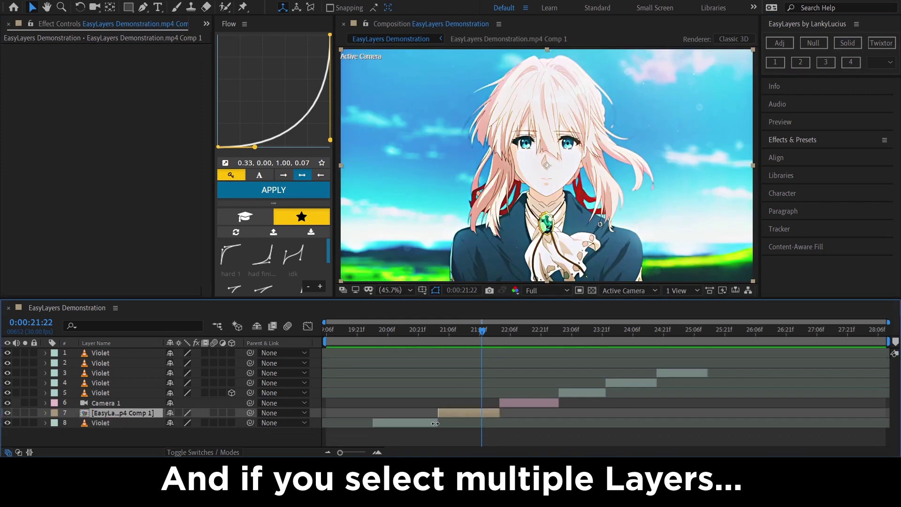
pyautogui.moveTo(423, 434); pyautogui.dragTo(682, 378)
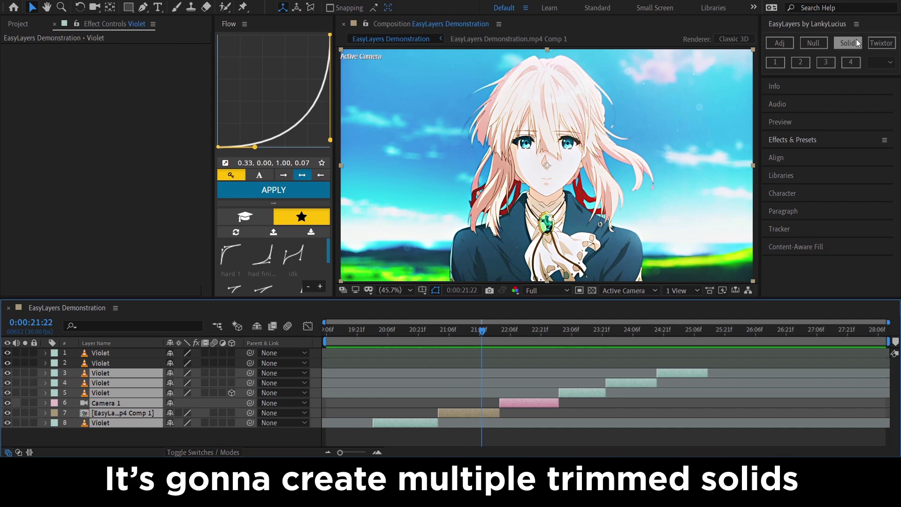
pyautogui.click(856, 41)
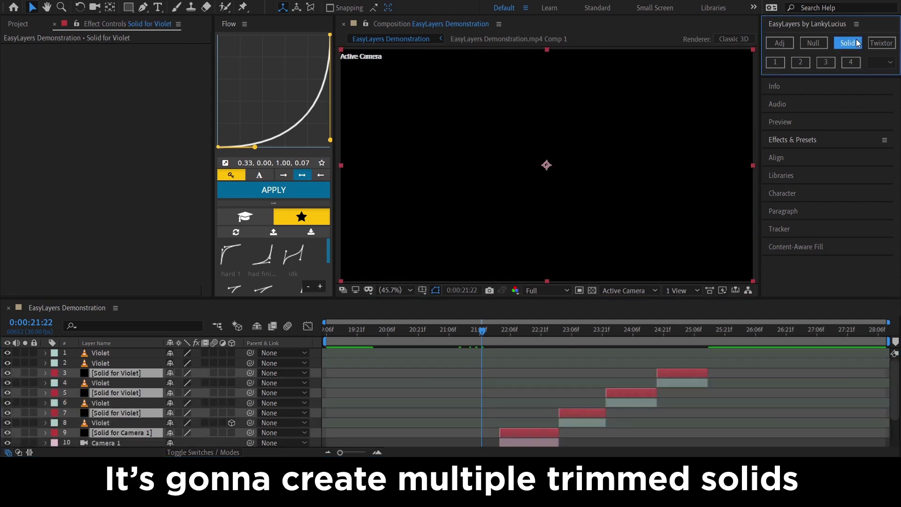
pyautogui.hotkey('ctrl', 'z')
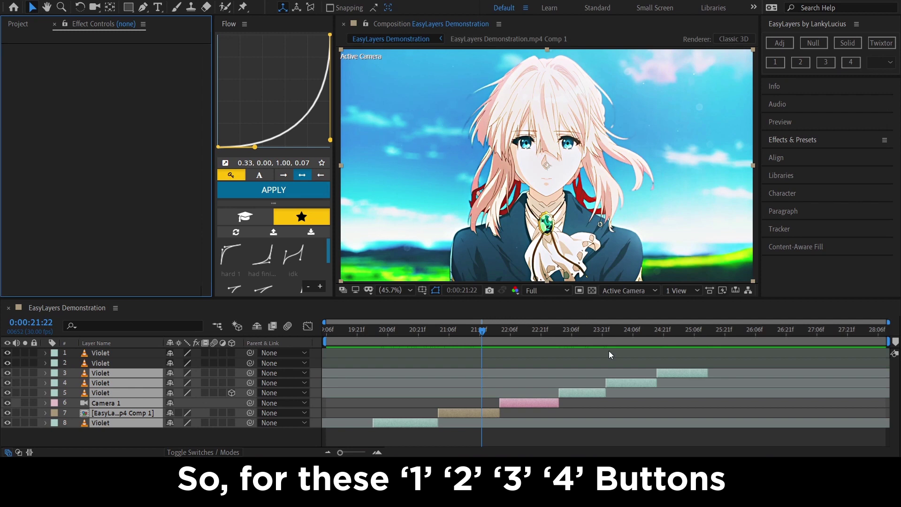
# Deselect all timeline layers and zoom the timeline in and back out
pyautogui.click(498, 426)
pyautogui.click(485, 437)
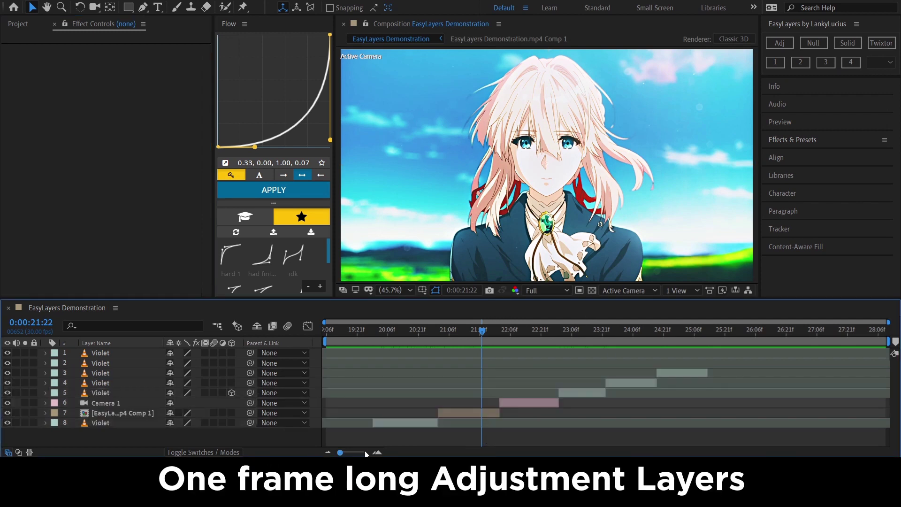
pyautogui.click(377, 453)
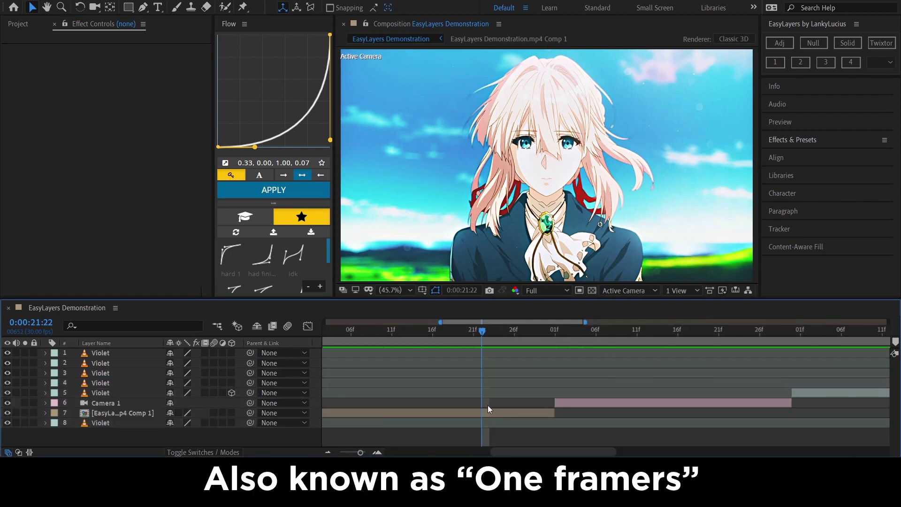
pyautogui.click(329, 453)
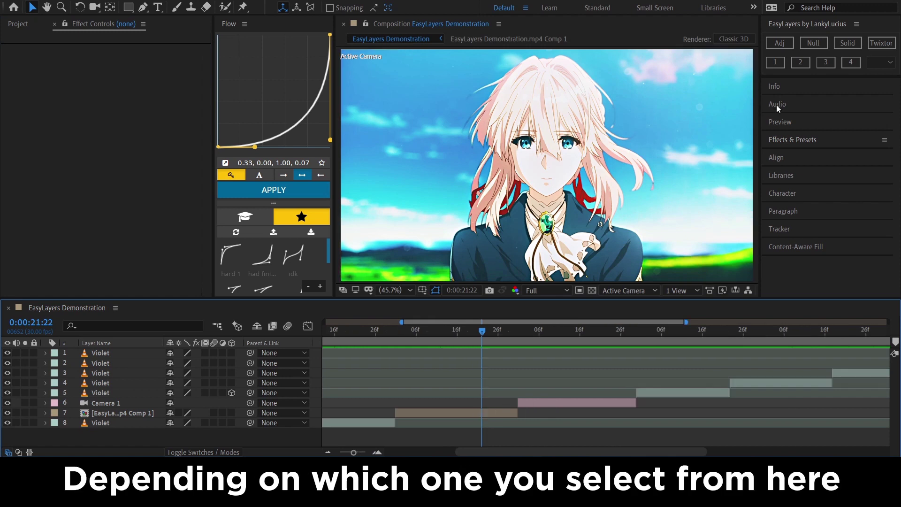
# With placement set to R, add four one-frame adjustment layers at the comp layer's right end
pyautogui.click(884, 61)
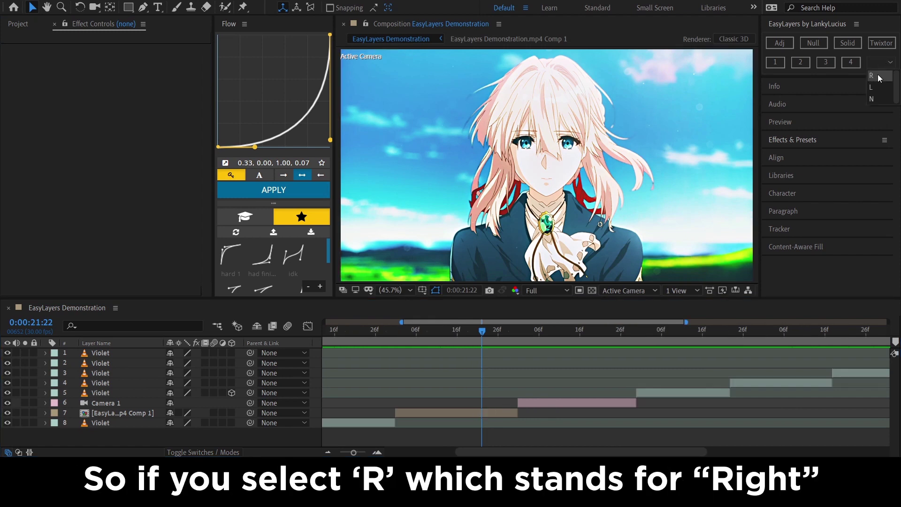
pyautogui.click(879, 76)
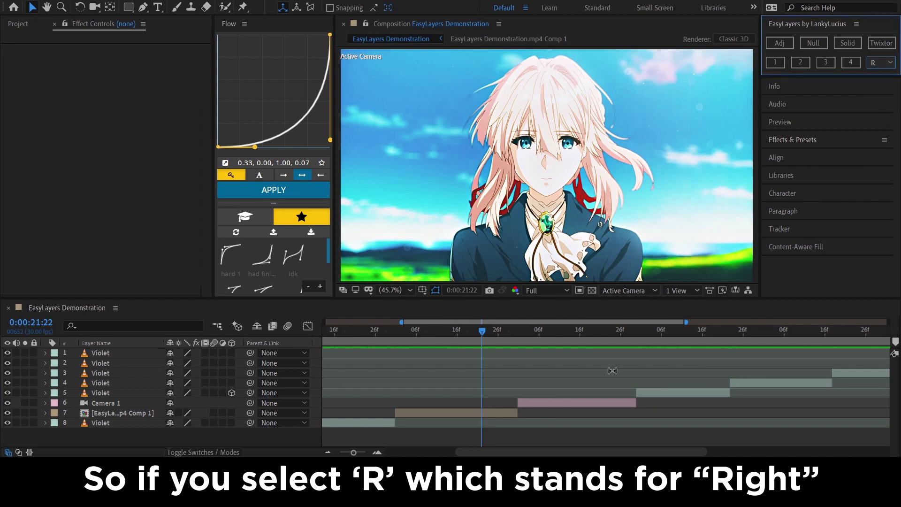
pyautogui.click(508, 414)
pyautogui.click(783, 62)
pyautogui.click(799, 61)
pyautogui.click(826, 62)
pyautogui.click(848, 62)
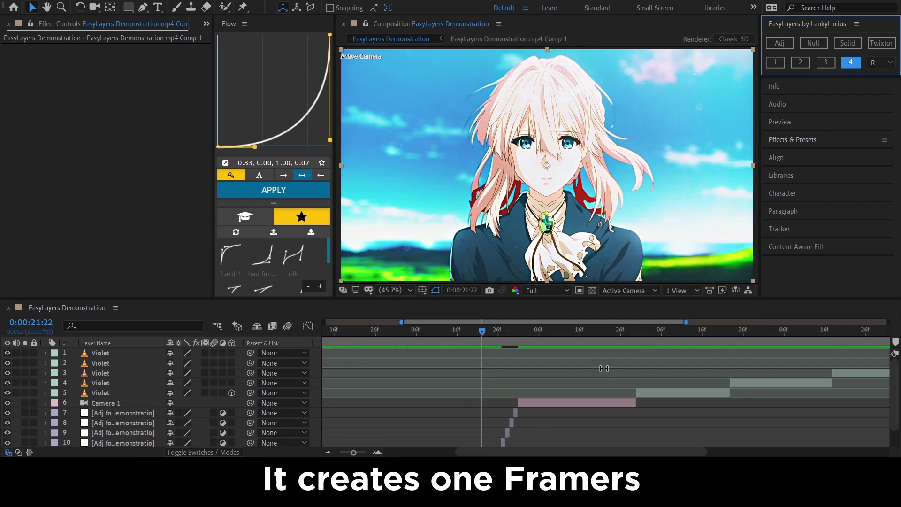
# Switch placement to L and add three one-framers at the layer's left end
pyautogui.click(883, 62)
pyautogui.click(882, 69)
pyautogui.click(782, 64)
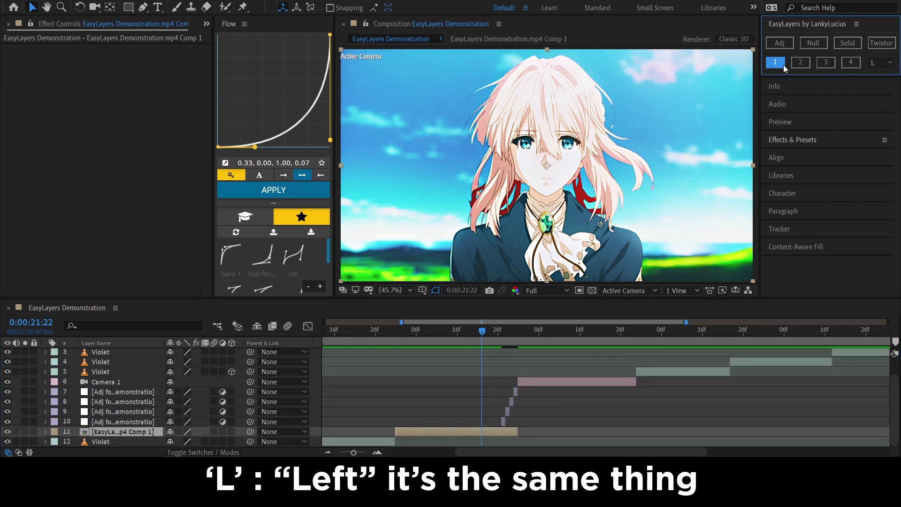
pyautogui.click(828, 64)
pyautogui.click(853, 63)
pyautogui.scroll(-2, 632, 400)
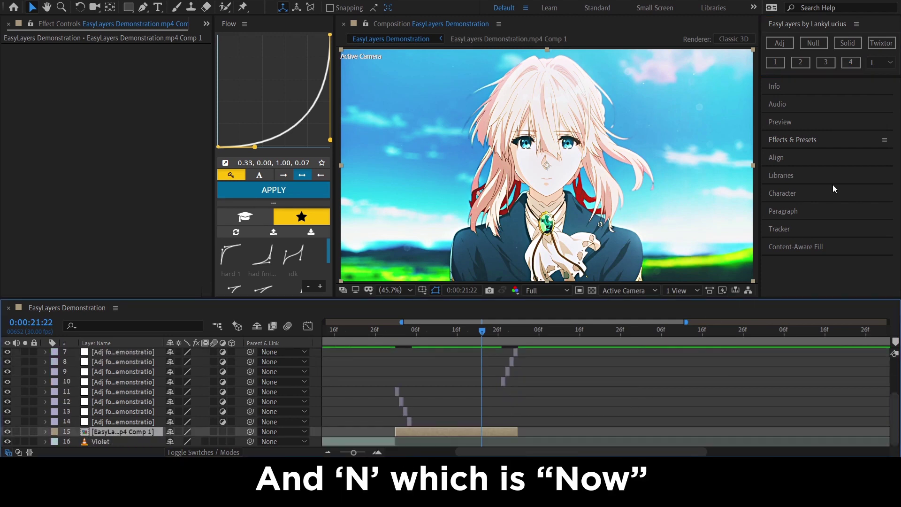
# Switch placement to N and add three one-framers at the current time
pyautogui.click(881, 65)
pyautogui.click(874, 99)
pyautogui.click(776, 60)
pyautogui.click(801, 63)
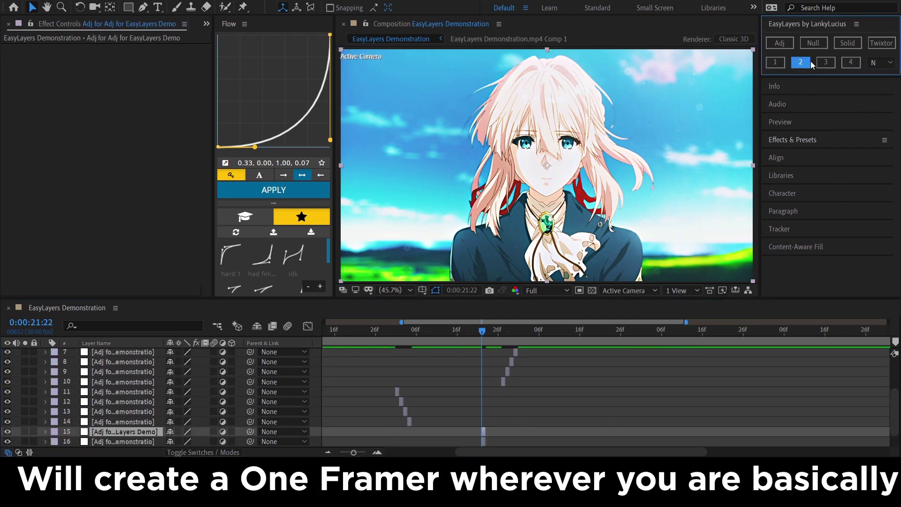
pyautogui.scroll(-2, 621, 358)
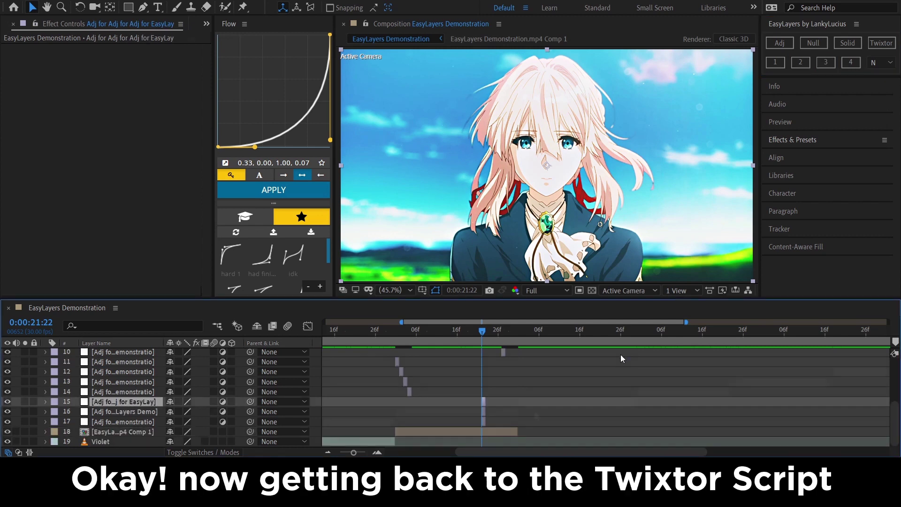
# Undo the added one-frame adjustment layers with Ctrl+Z
pyautogui.hotkey('ctrl', 'z')
pyautogui.hotkey('ctrl', 'z')
pyautogui.hotkey('ctrl', 'z')
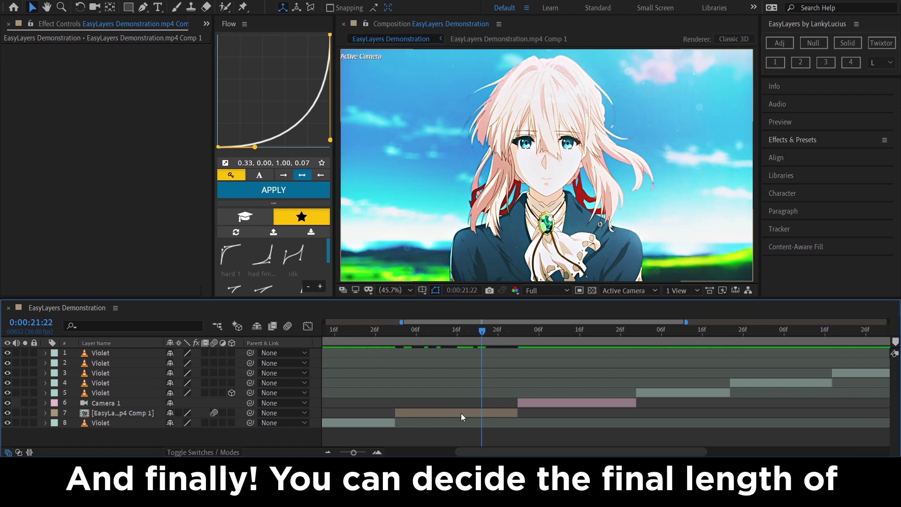
# Reposition the comp layer's Time Remap keyframes and run the Twixtor setup
pyautogui.click(461, 413)
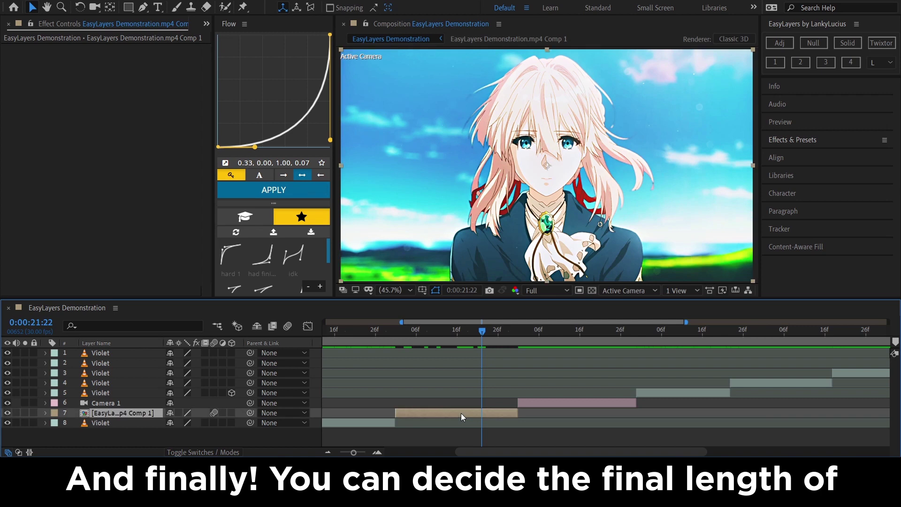
pyautogui.press('u')
pyautogui.moveTo(501, 423); pyautogui.dragTo(510, 424)
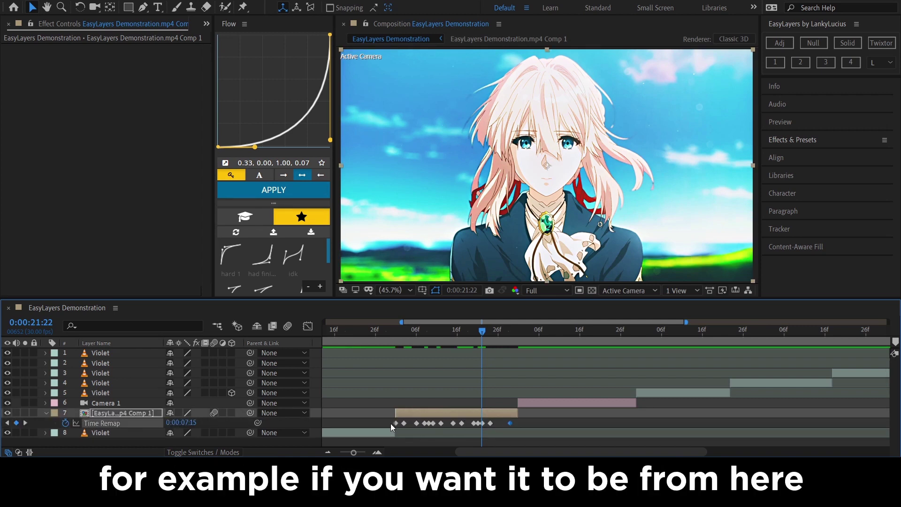
pyautogui.moveTo(397, 423); pyautogui.dragTo(361, 424)
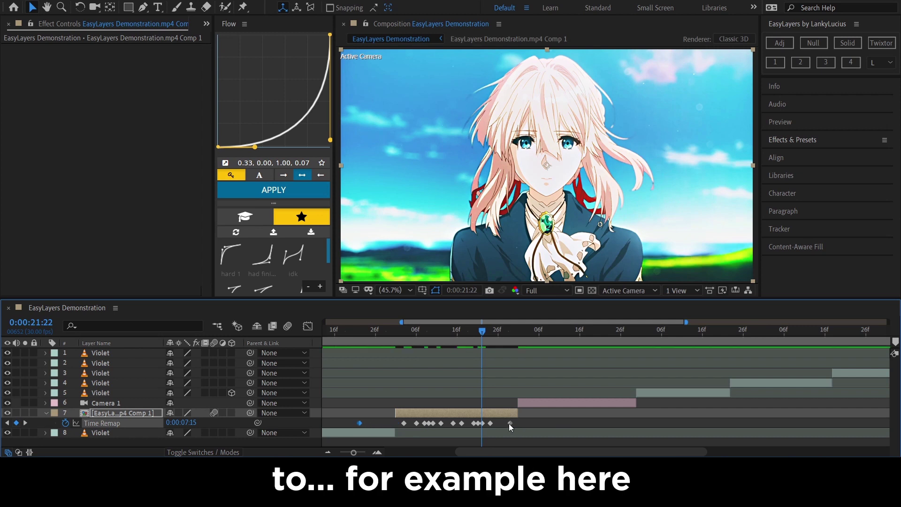
pyautogui.moveTo(510, 424); pyautogui.dragTo(578, 423)
pyautogui.click(880, 48)
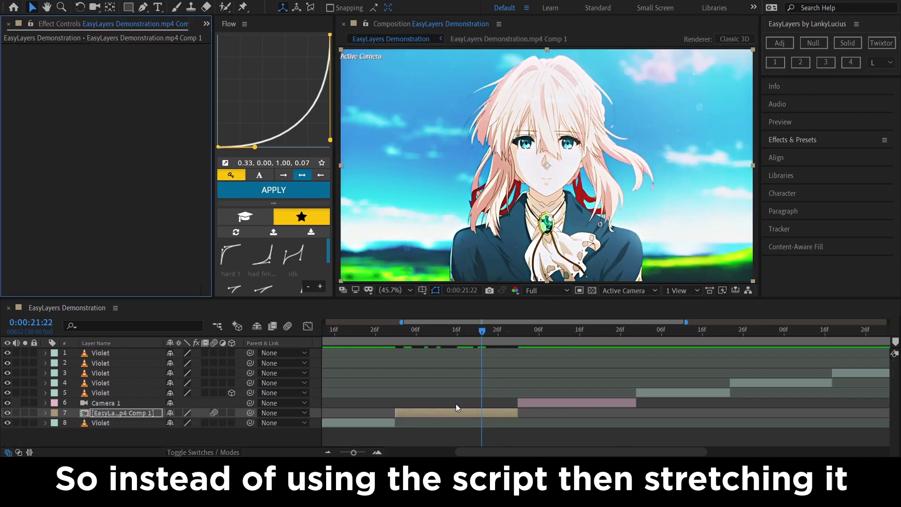
# Move the first Time Remap keyframe to the layer start, jump to its end, and rerun Twixtor
pyautogui.press('u')
pyautogui.click(371, 421)
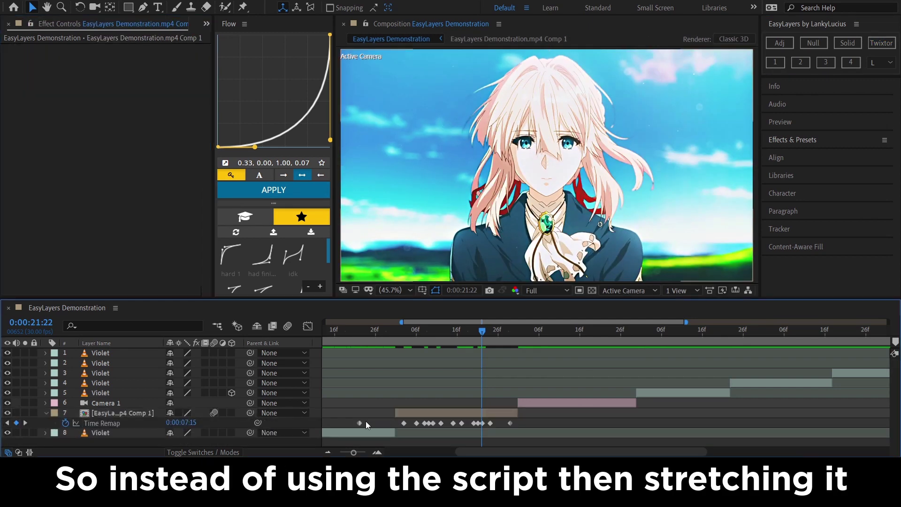
pyautogui.moveTo(360, 423); pyautogui.dragTo(396, 423)
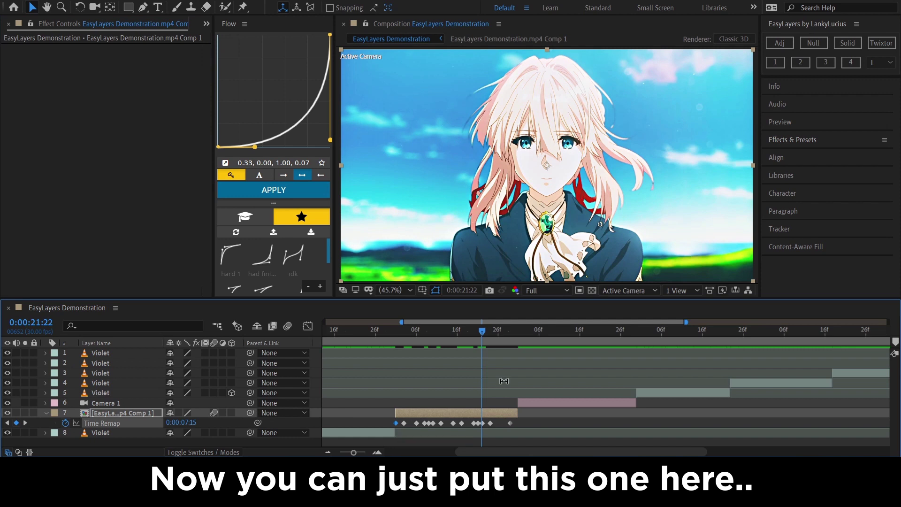
pyautogui.press('o')
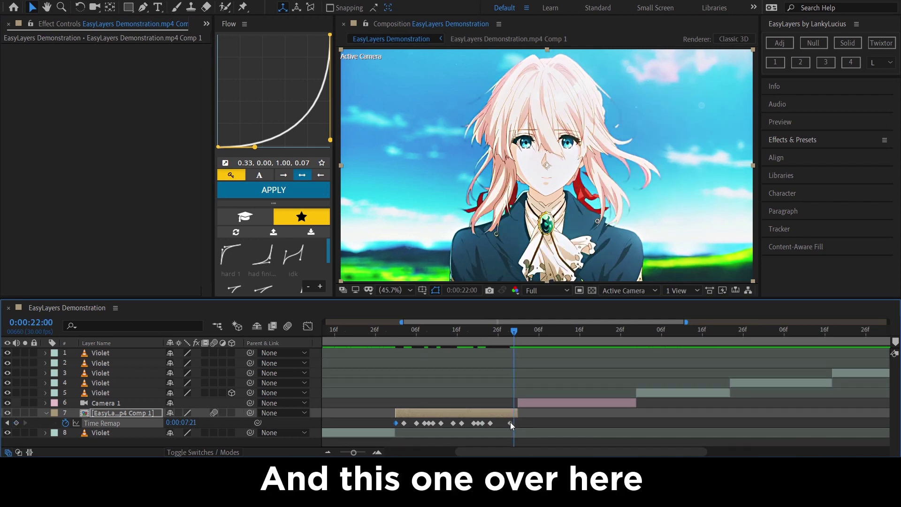
pyautogui.click(882, 43)
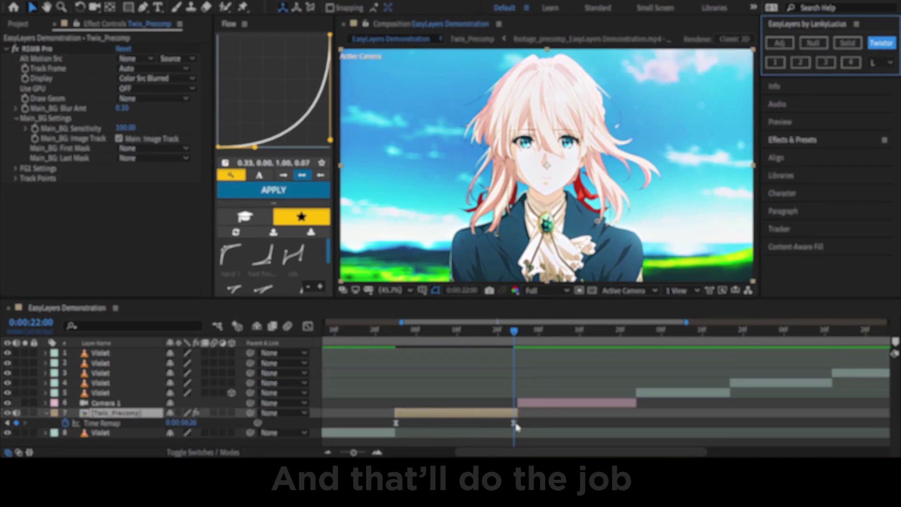
pyautogui.click(102, 423)
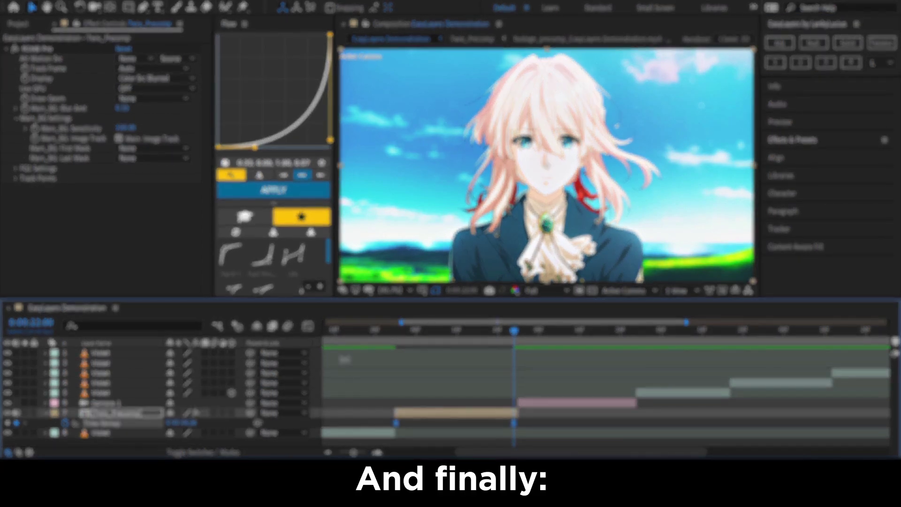
pyautogui.click(309, 326)
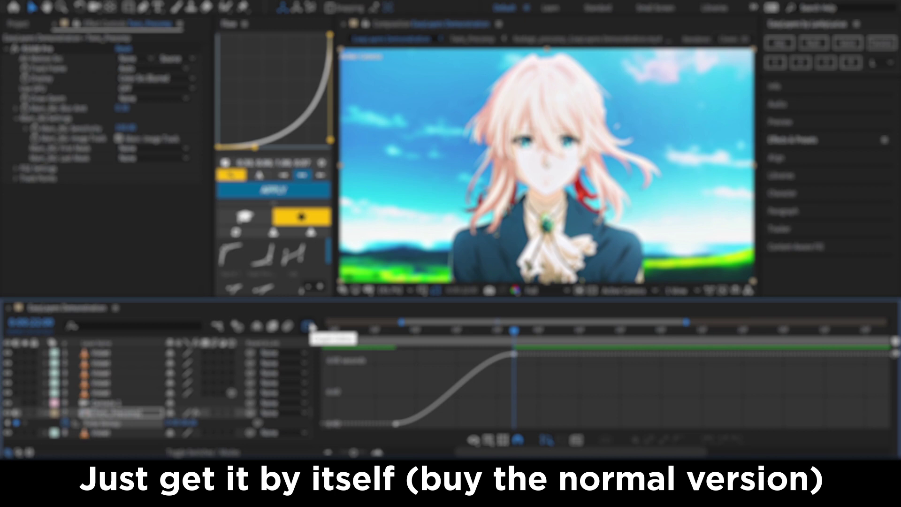
pyautogui.click(309, 326)
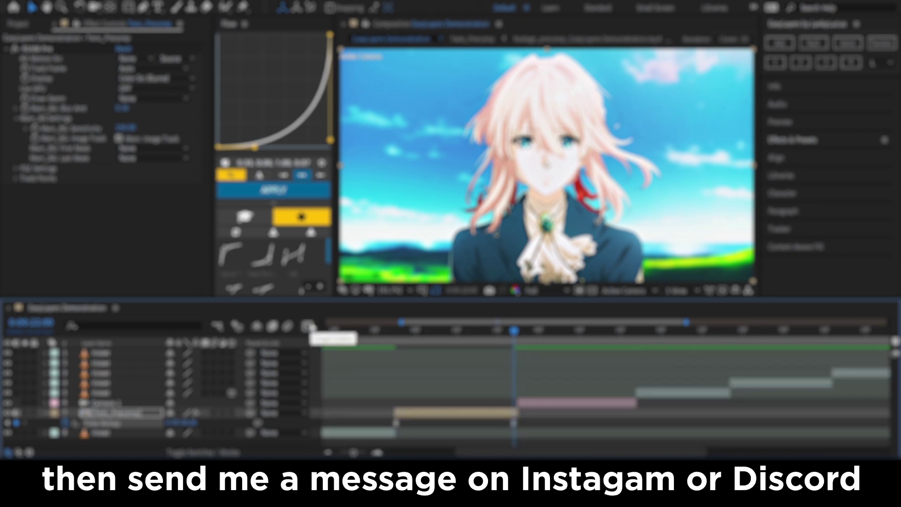